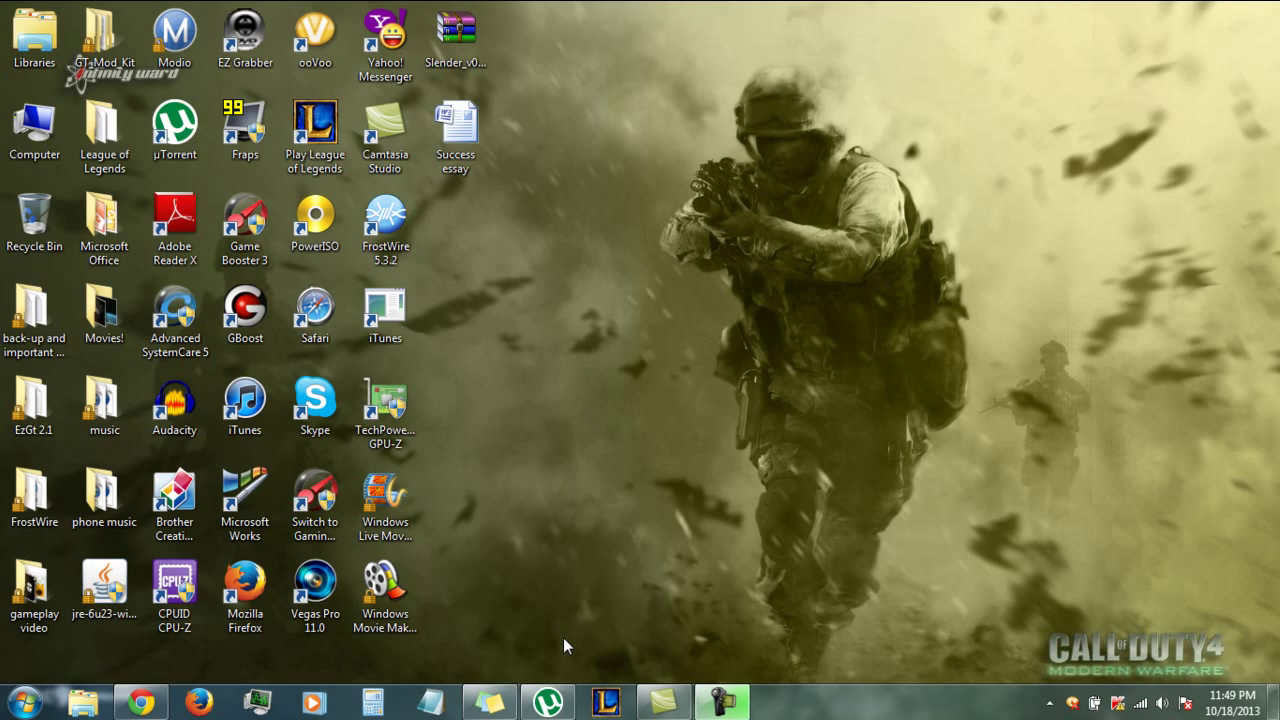
Step: In uTorrent, open the containing folder of the Grand Theft Auto IV torrent
left_click(558, 707)
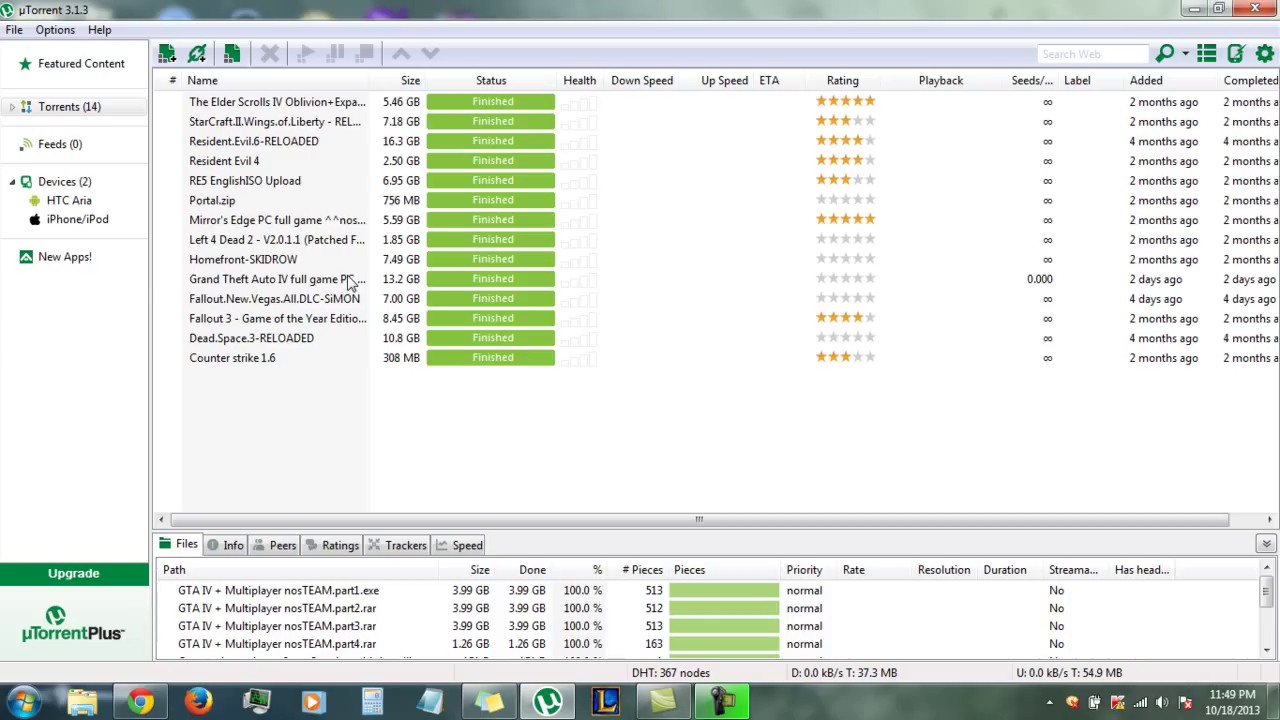
left_click(350, 283)
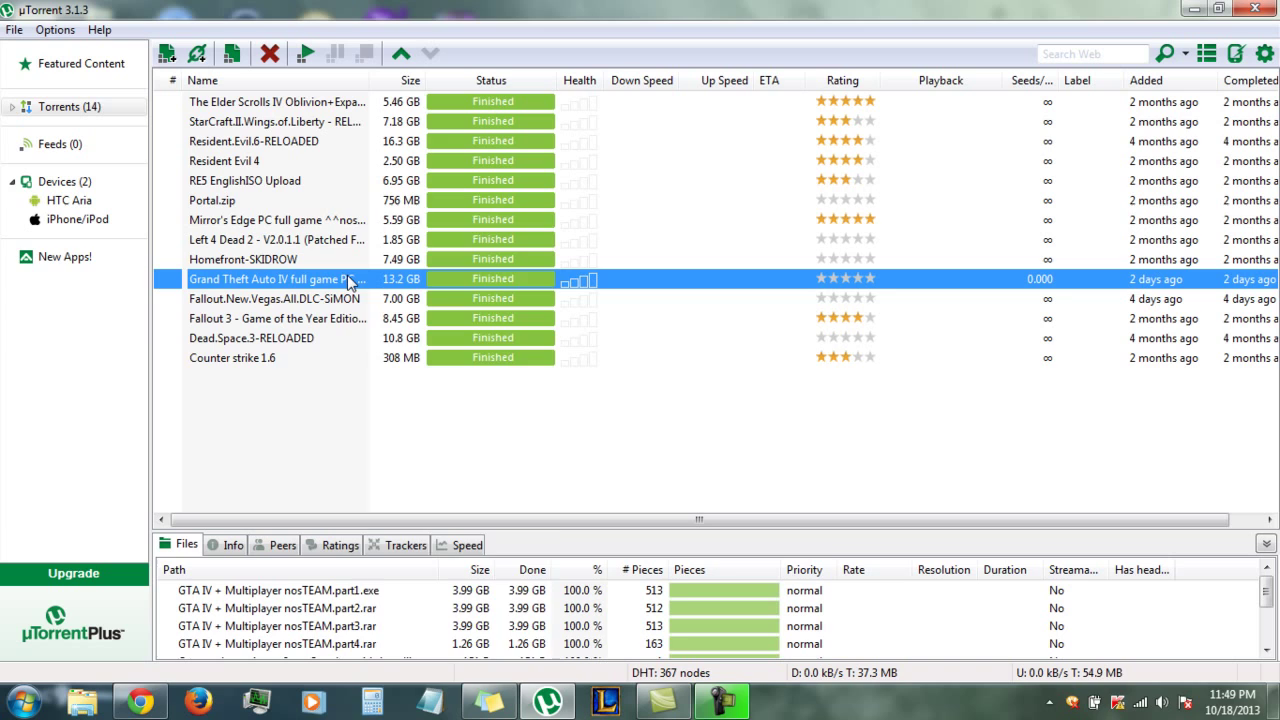
right_click(350, 283)
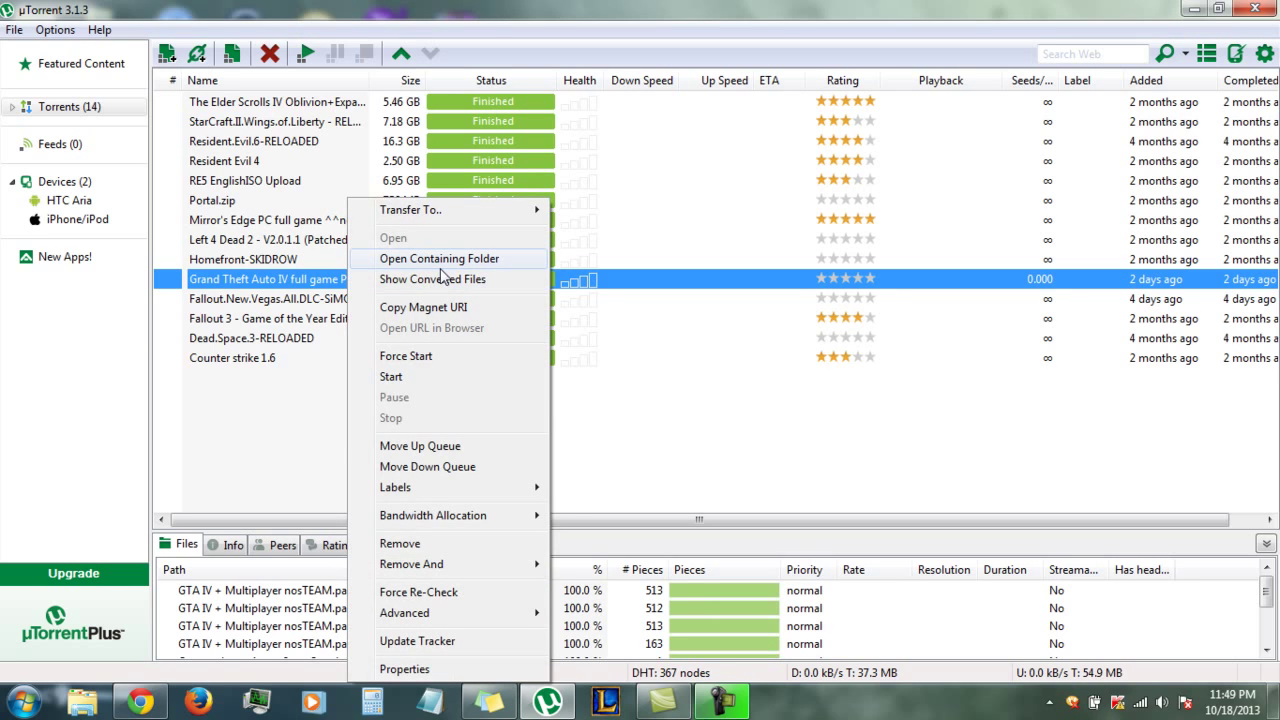
left_click(440, 264)
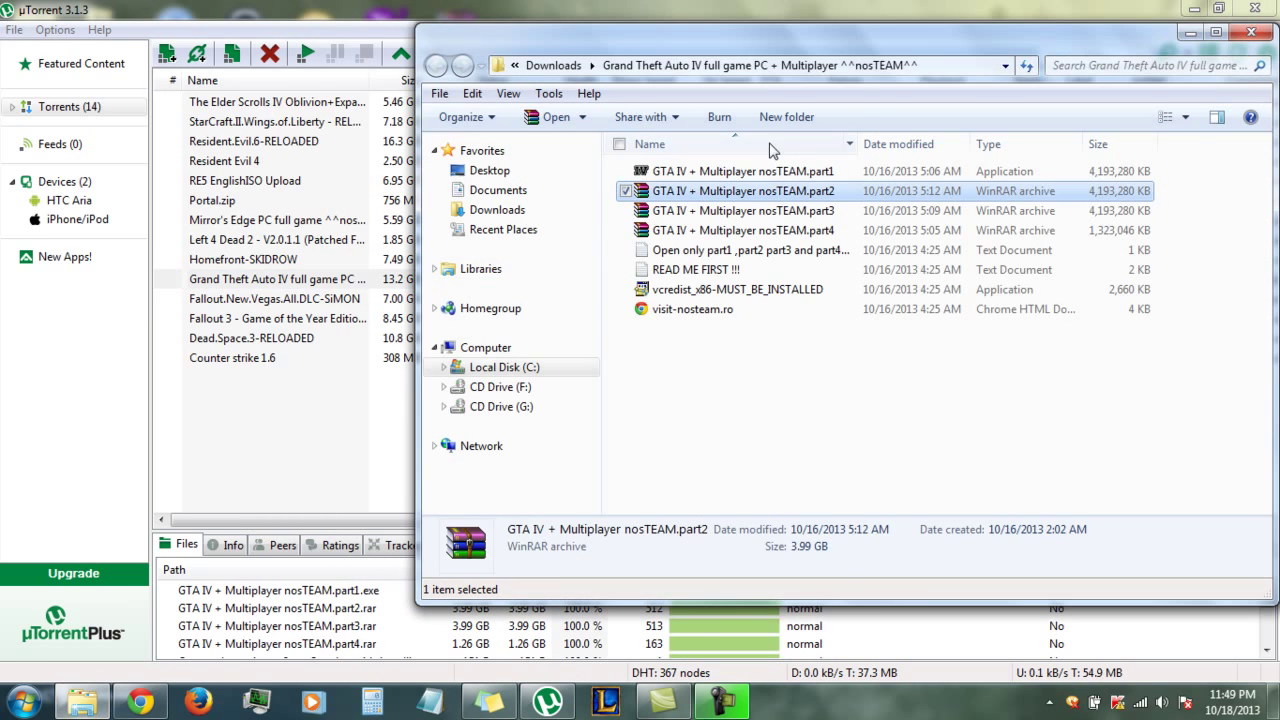
Step: Maximize the download folder and launch the GTA IV + Multiplayer nosTEAM.part1 installer
left_click(1216, 32)
left_click(482, 427)
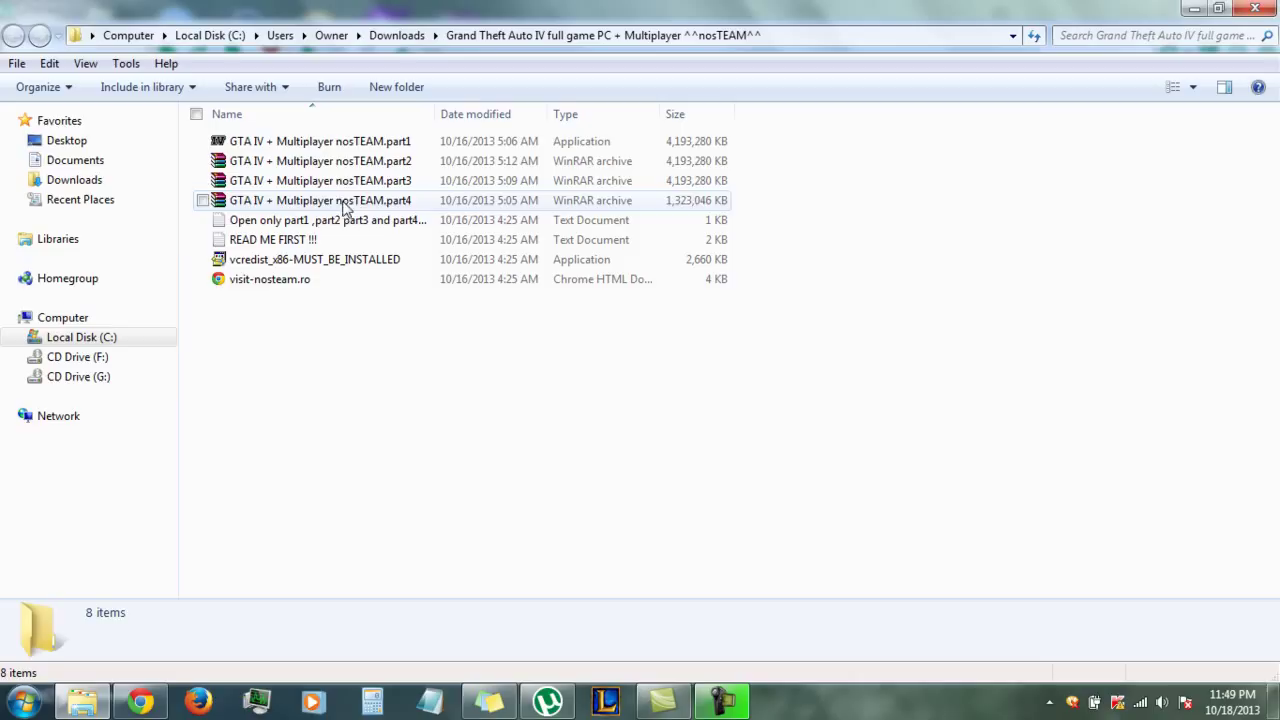
left_click(361, 145)
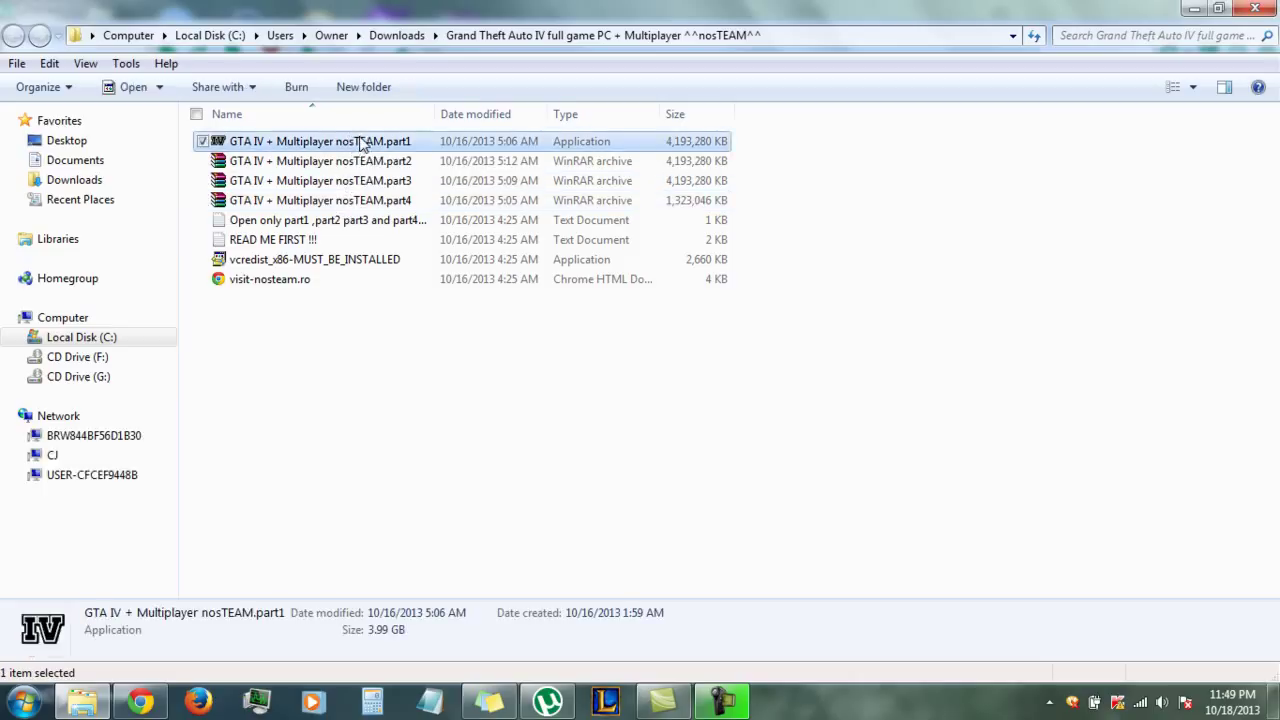
mouse_move(320, 141)
double_click(349, 146)
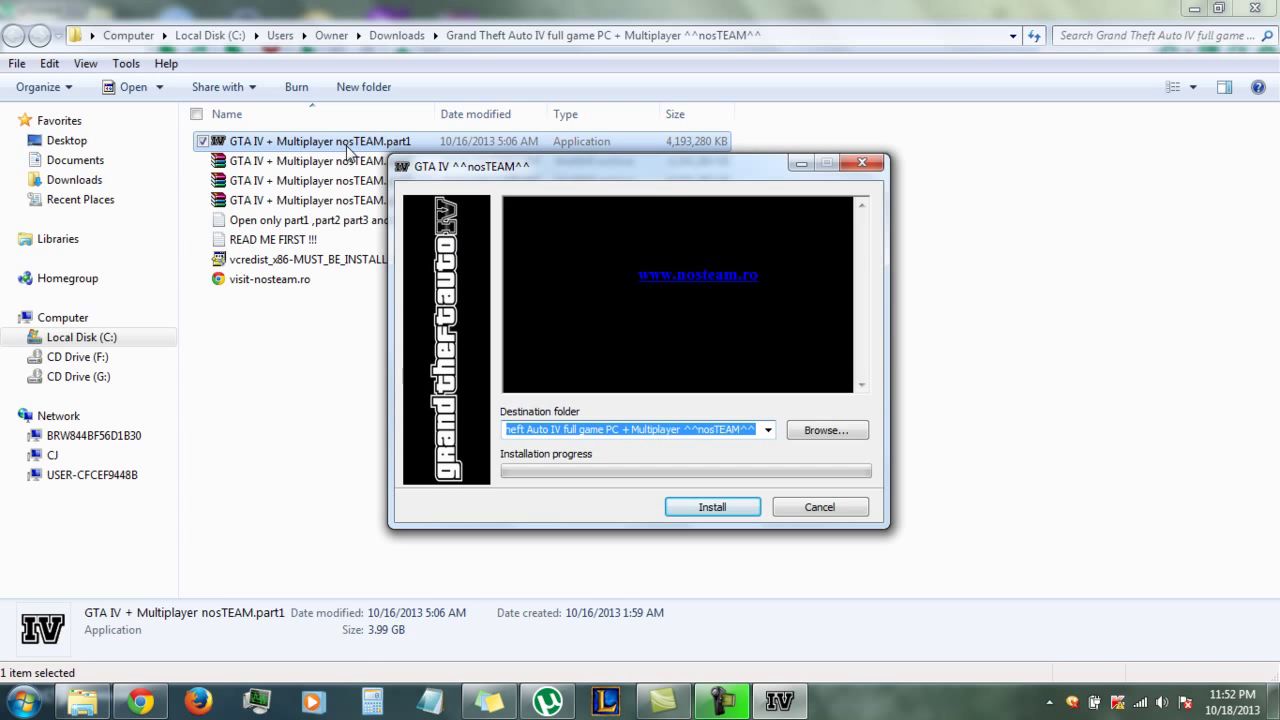
Step: Browse to Computer > Local Disk (C:) > Program Files (x86) as destination, then install
left_click_drag(553, 166, 551, 193)
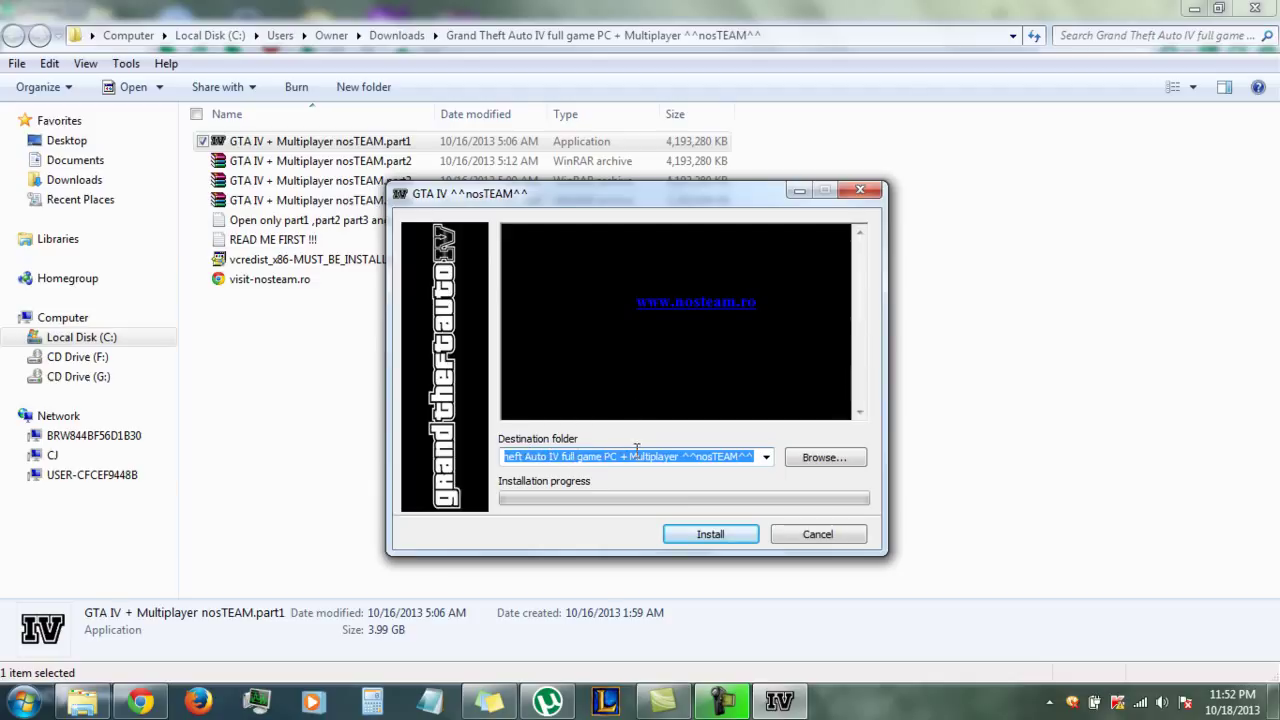
left_click(802, 457)
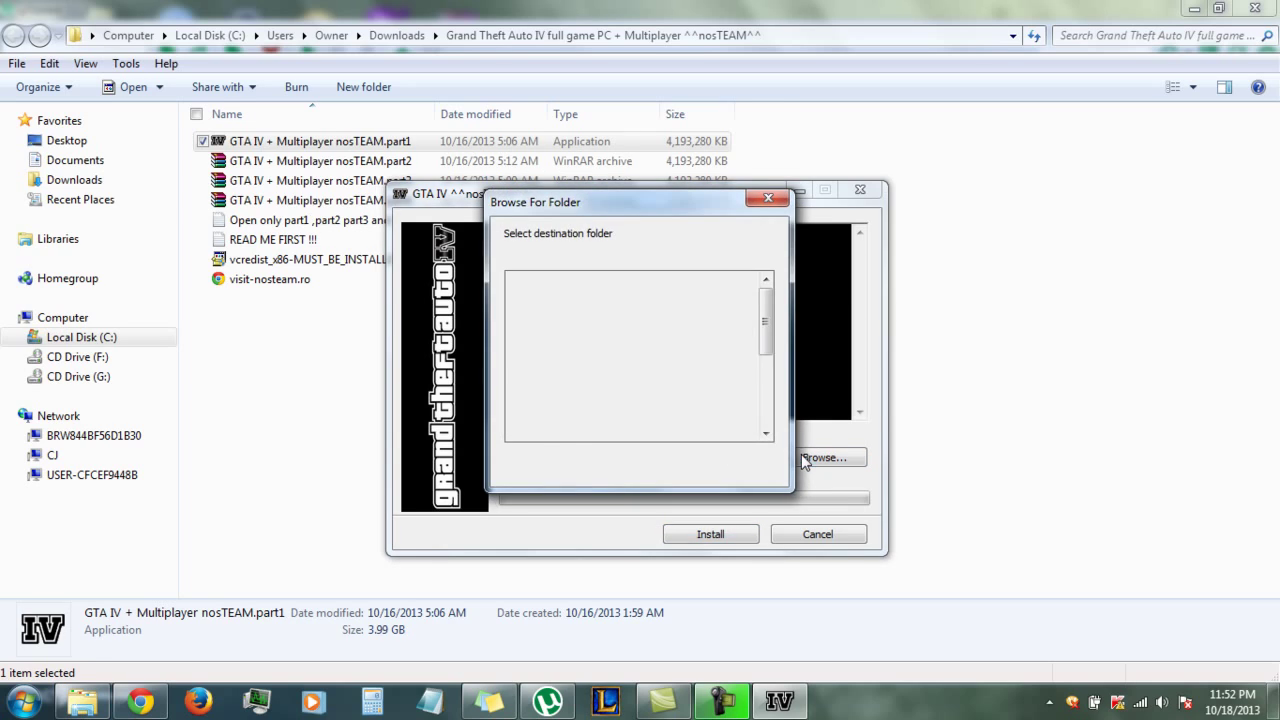
mouse_move(766, 335)
left_mouse_down()
mouse_move(768, 375)
mouse_move(766, 330)
left_mouse_up()
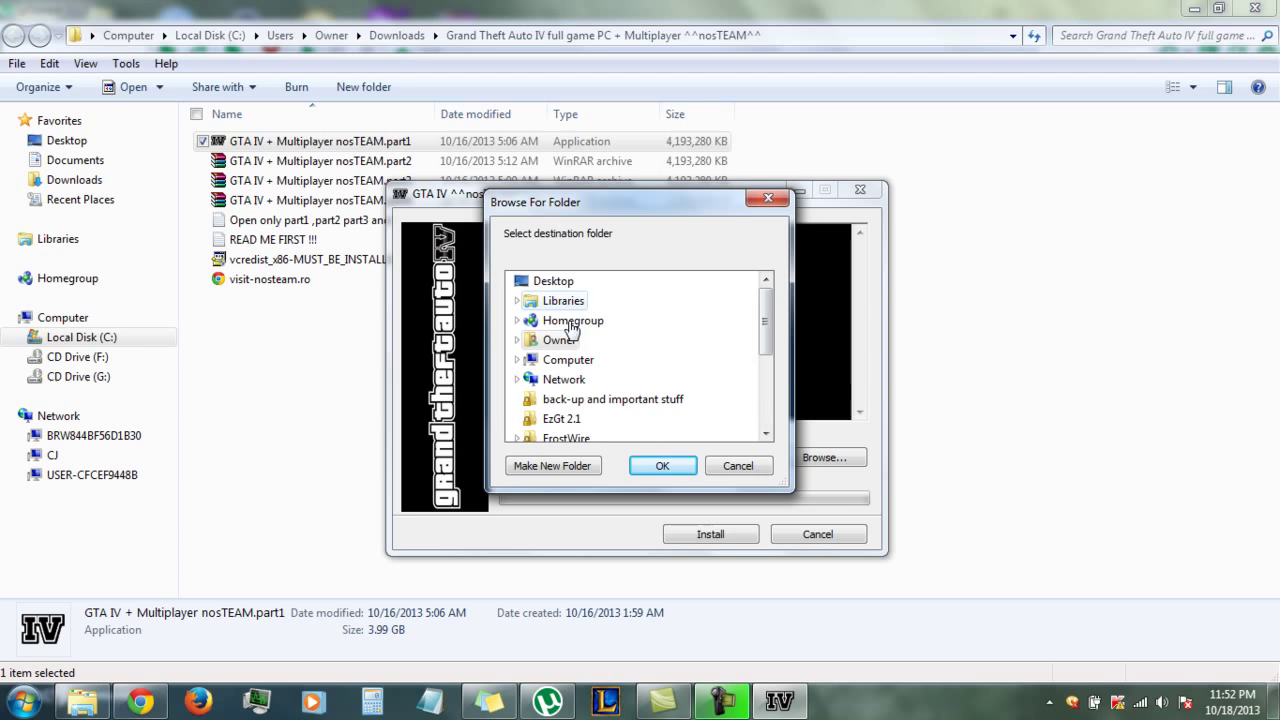
left_click(576, 360)
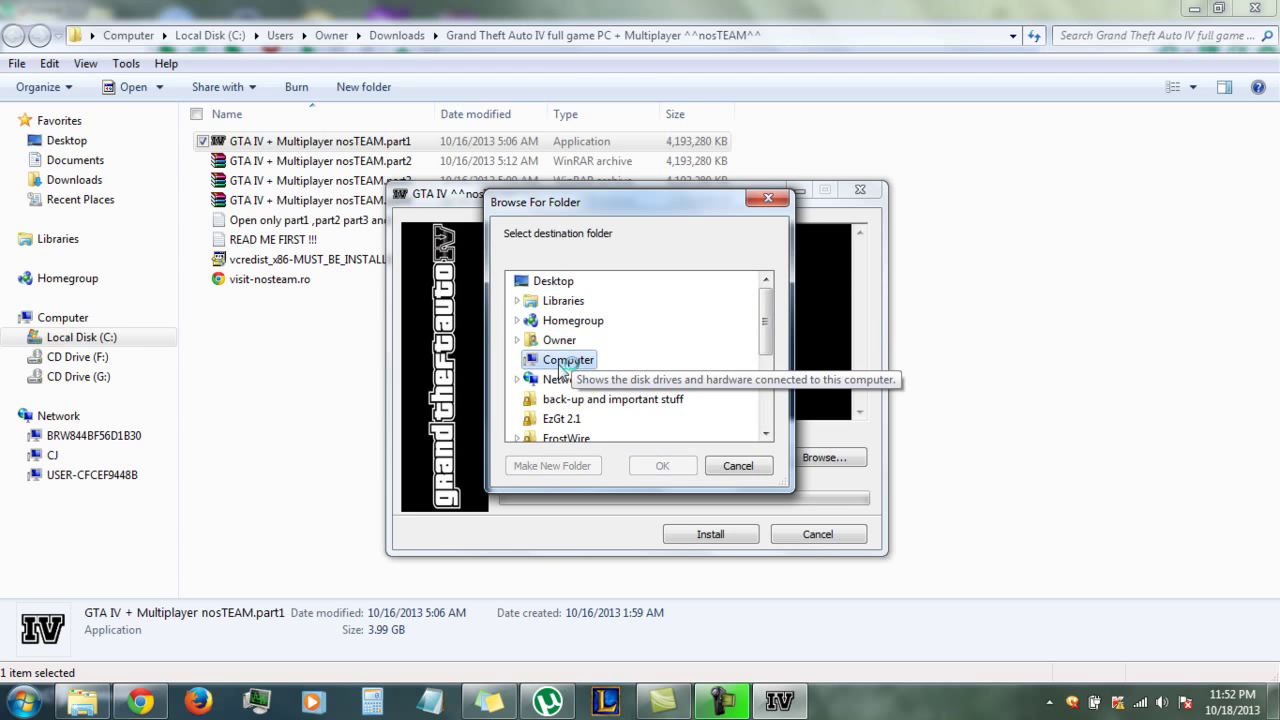
double_click(645, 368)
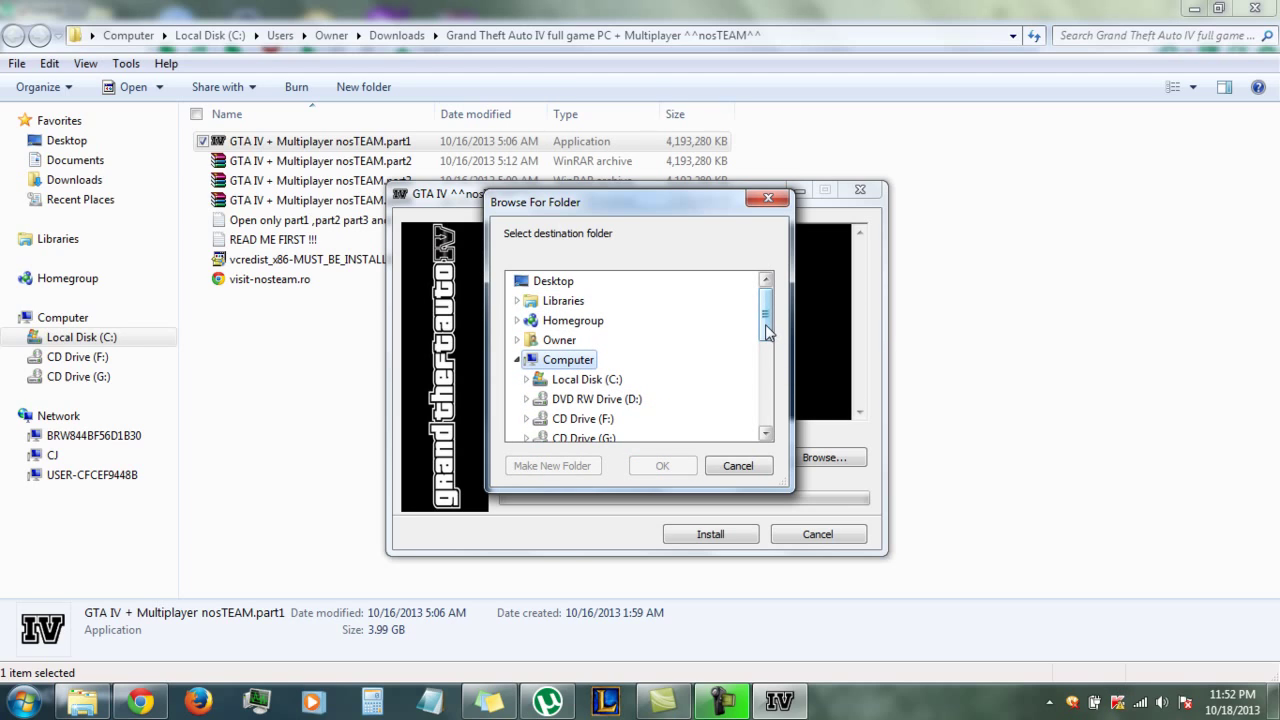
left_click_drag(765, 324, 766, 340)
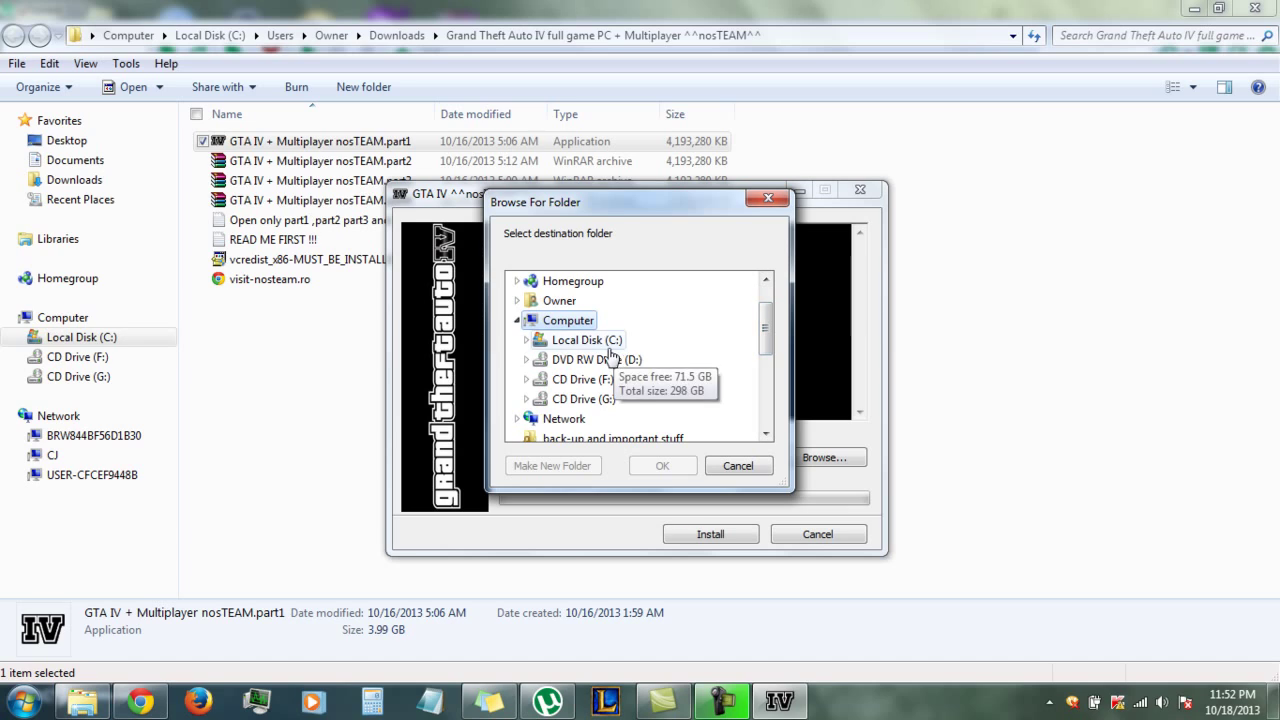
double_click(600, 342)
left_click_drag(766, 300, 771, 338)
double_click(646, 399)
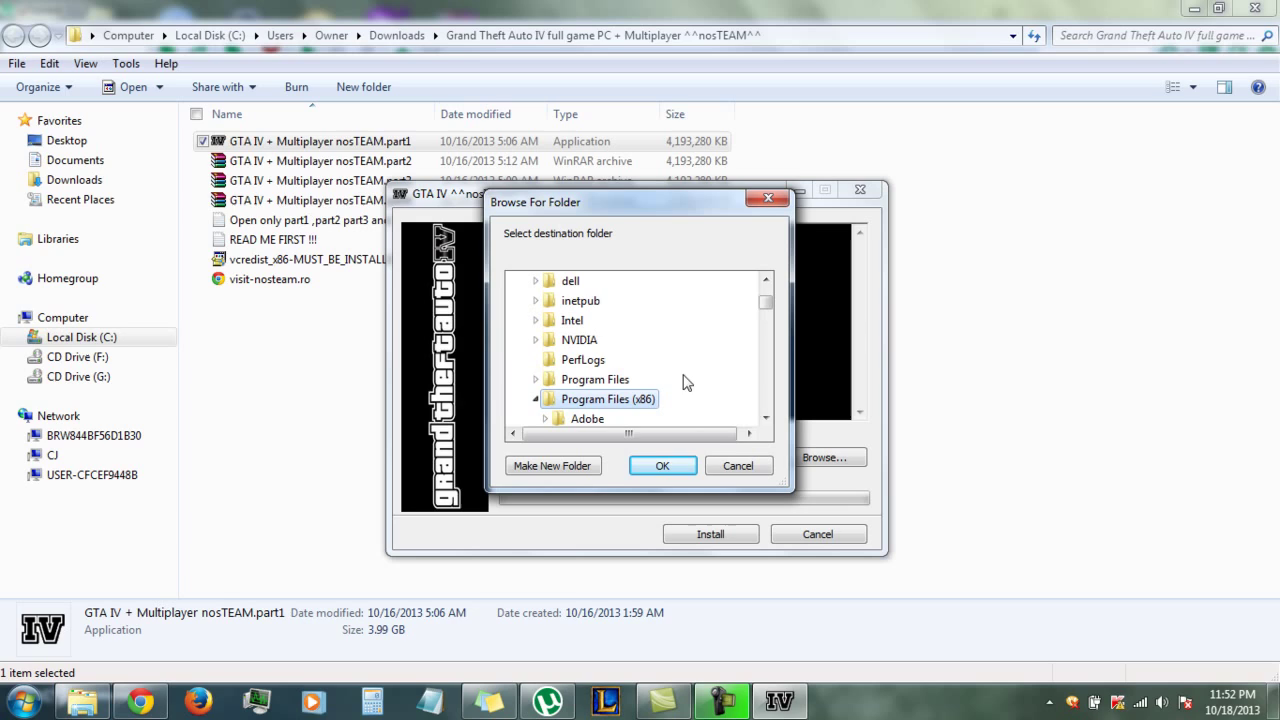
left_click(665, 466)
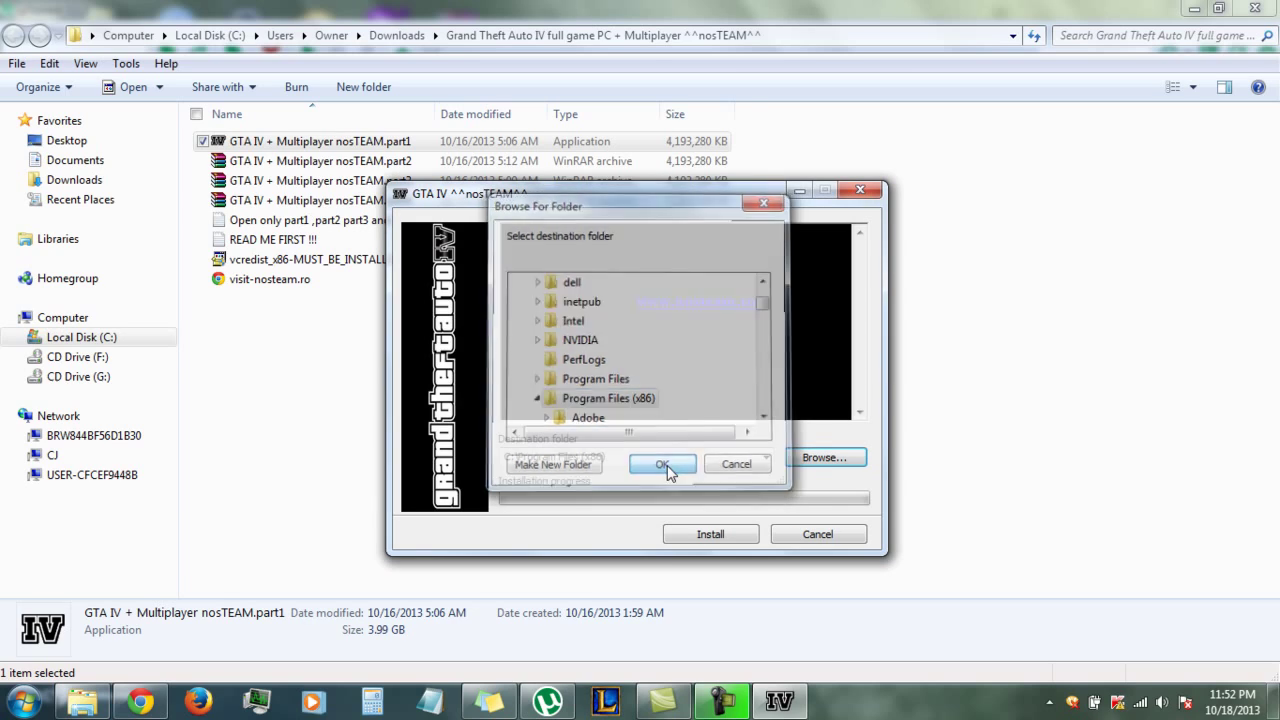
left_click(707, 536)
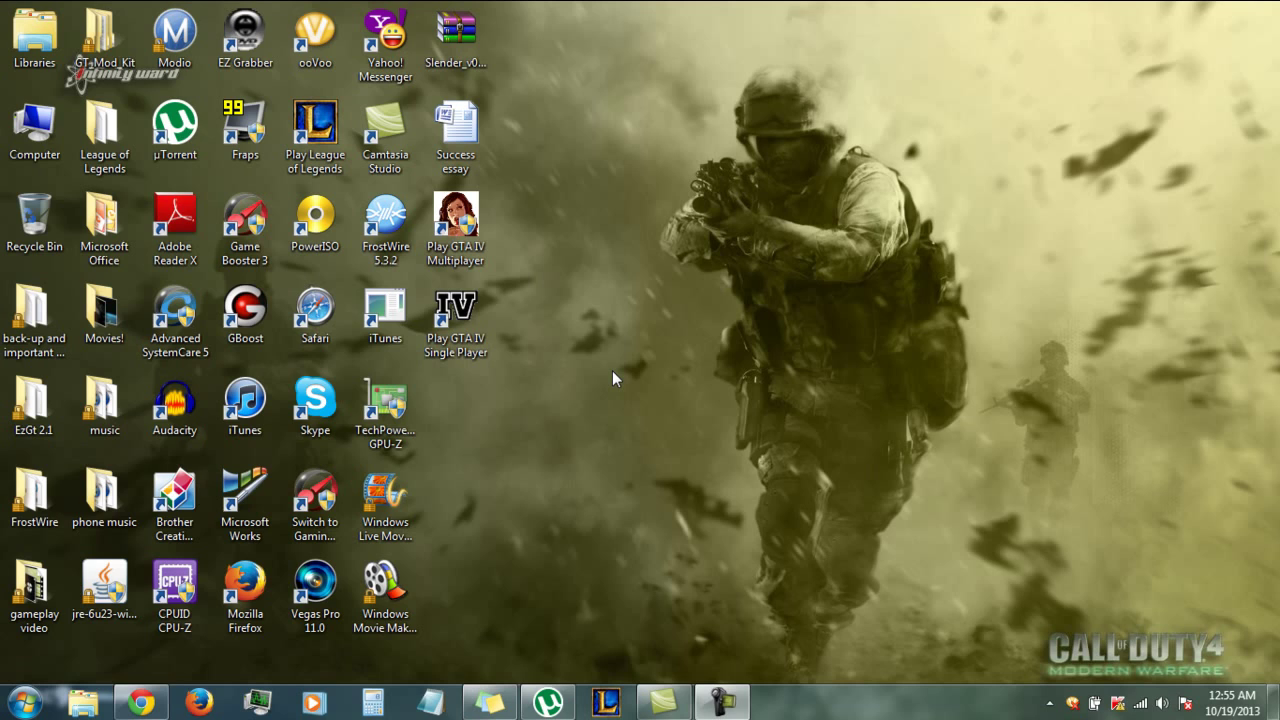
Step: In Explorer, open the Program Files (x86) folder on Local Disk (C:)
left_click(83, 703)
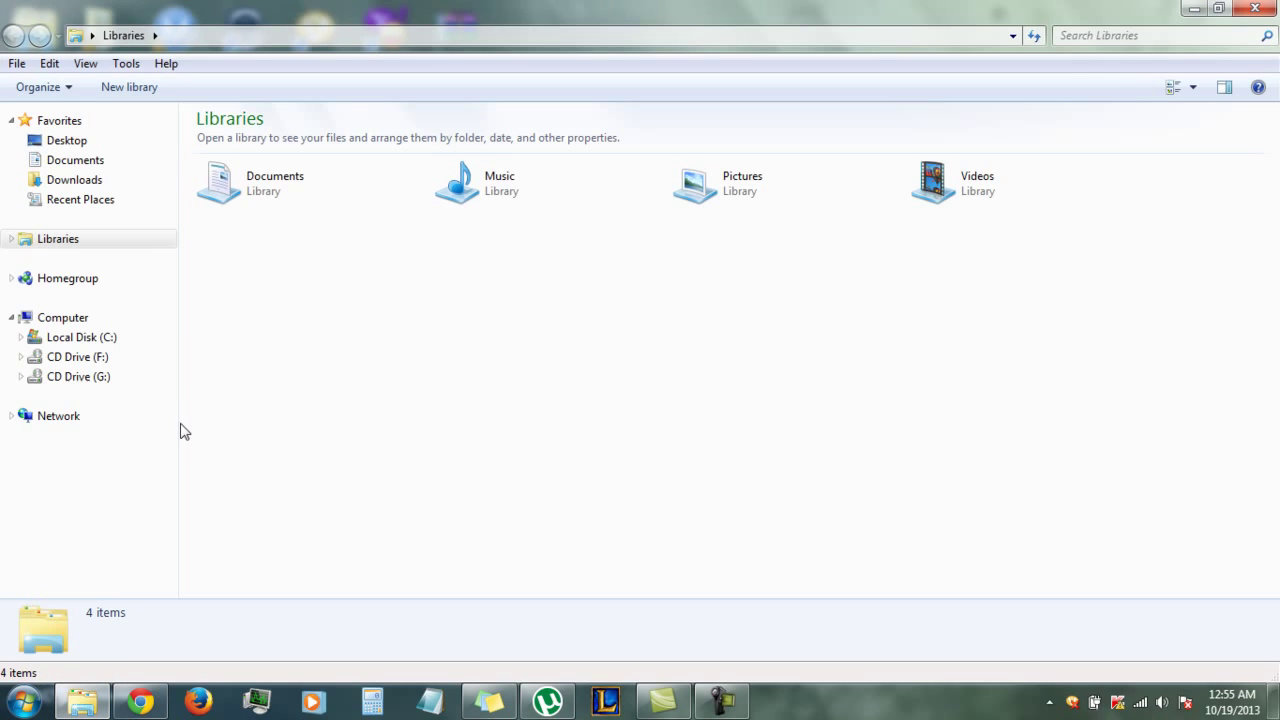
left_click(97, 348)
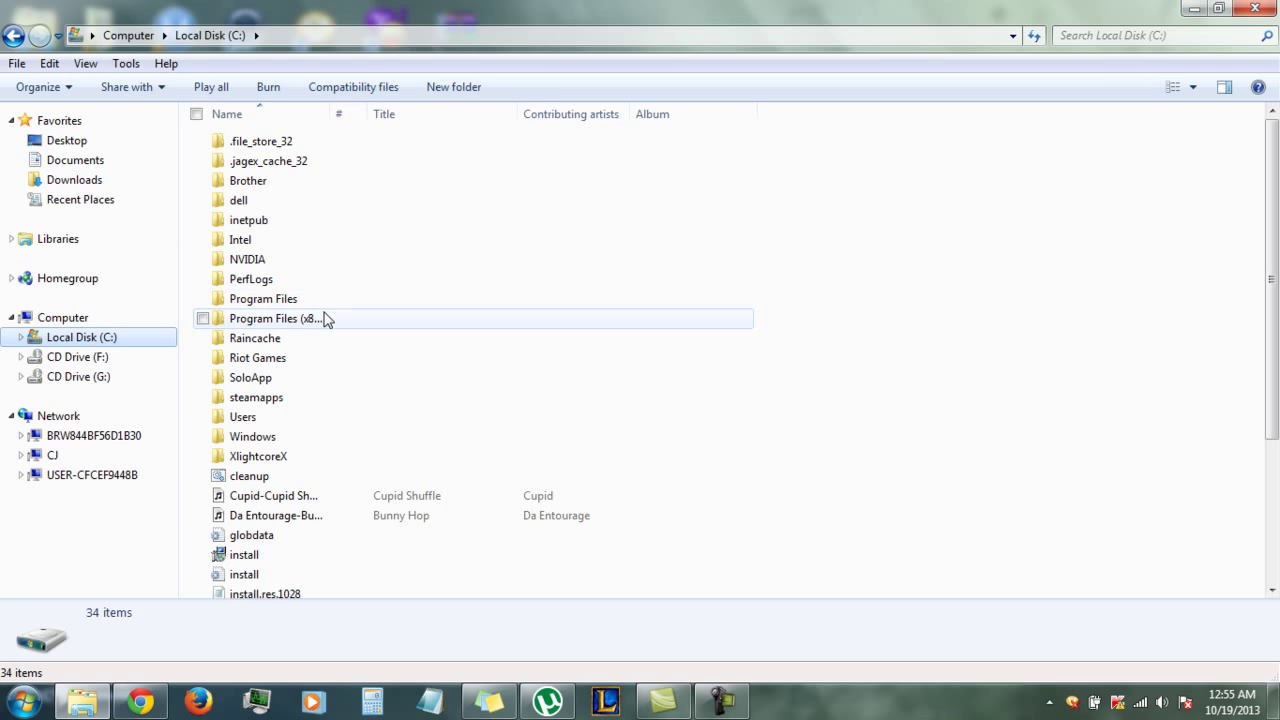
double_click(323, 318)
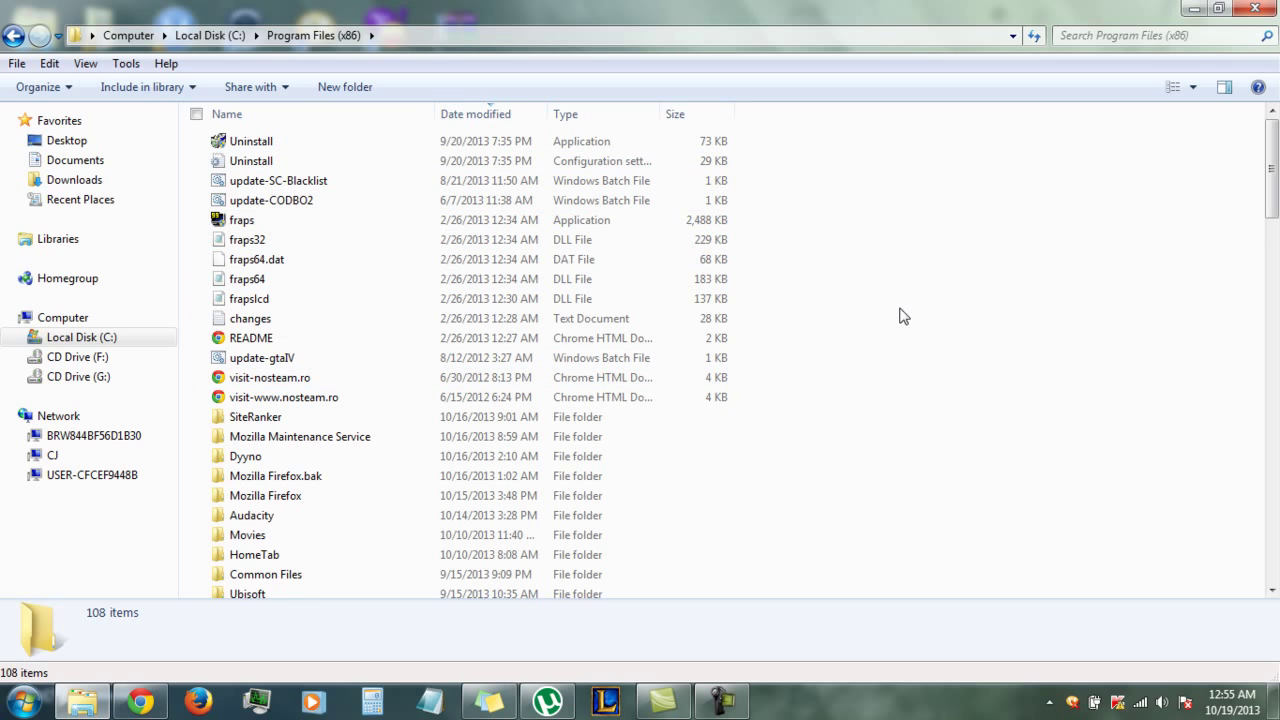
left_click_drag(1271, 171, 1271, 178)
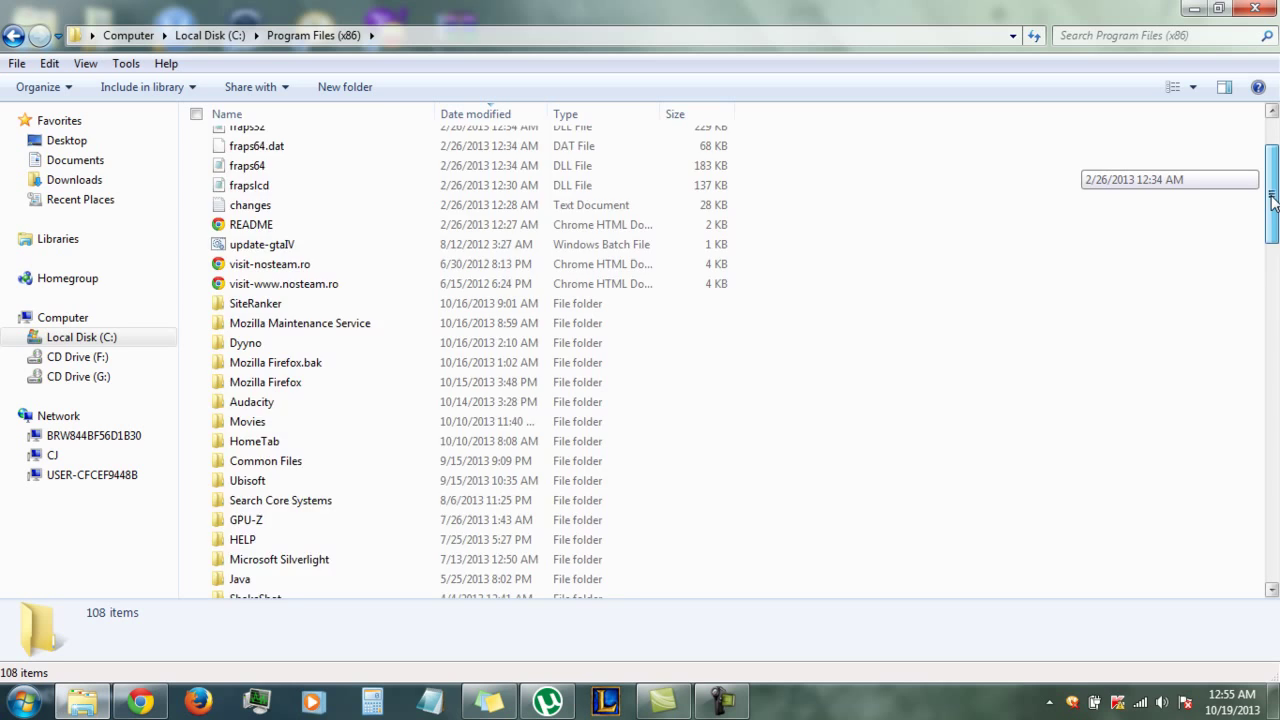
left_click_drag(1272, 200, 1272, 265)
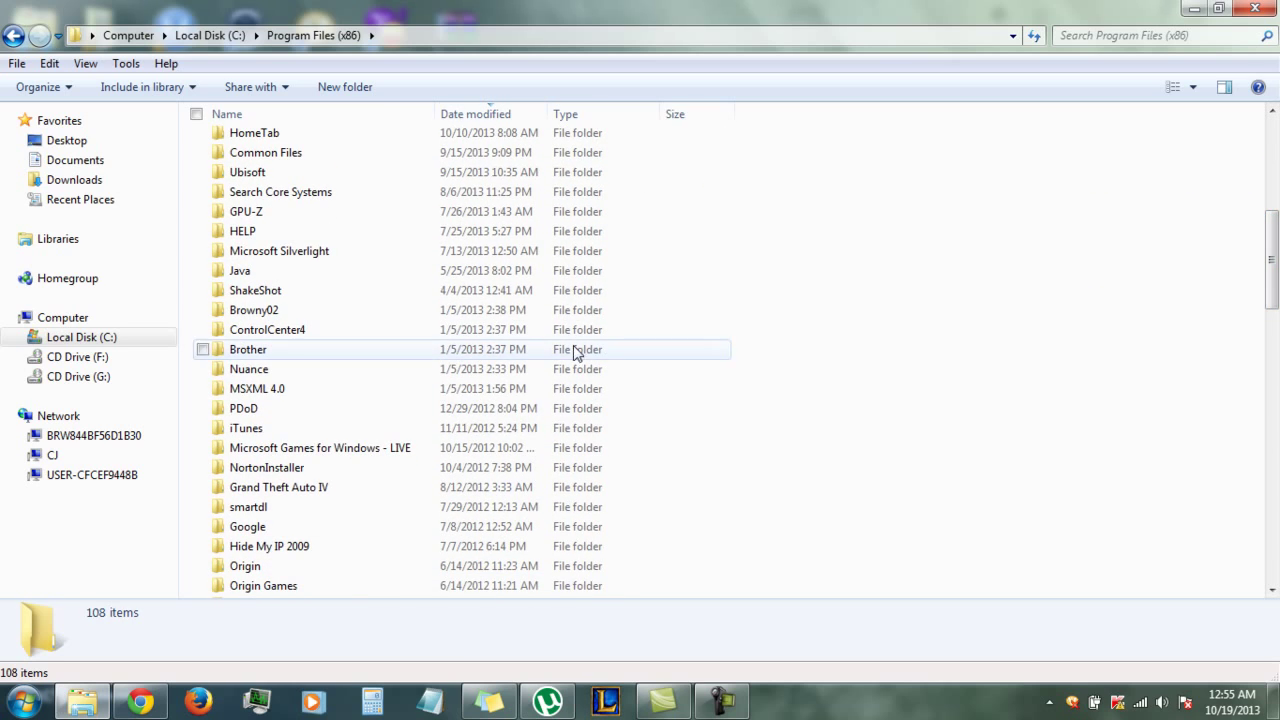
Step: Open the Grand Theft Auto IV folder and select the LaunchGTAIV launcher
left_click(292, 500)
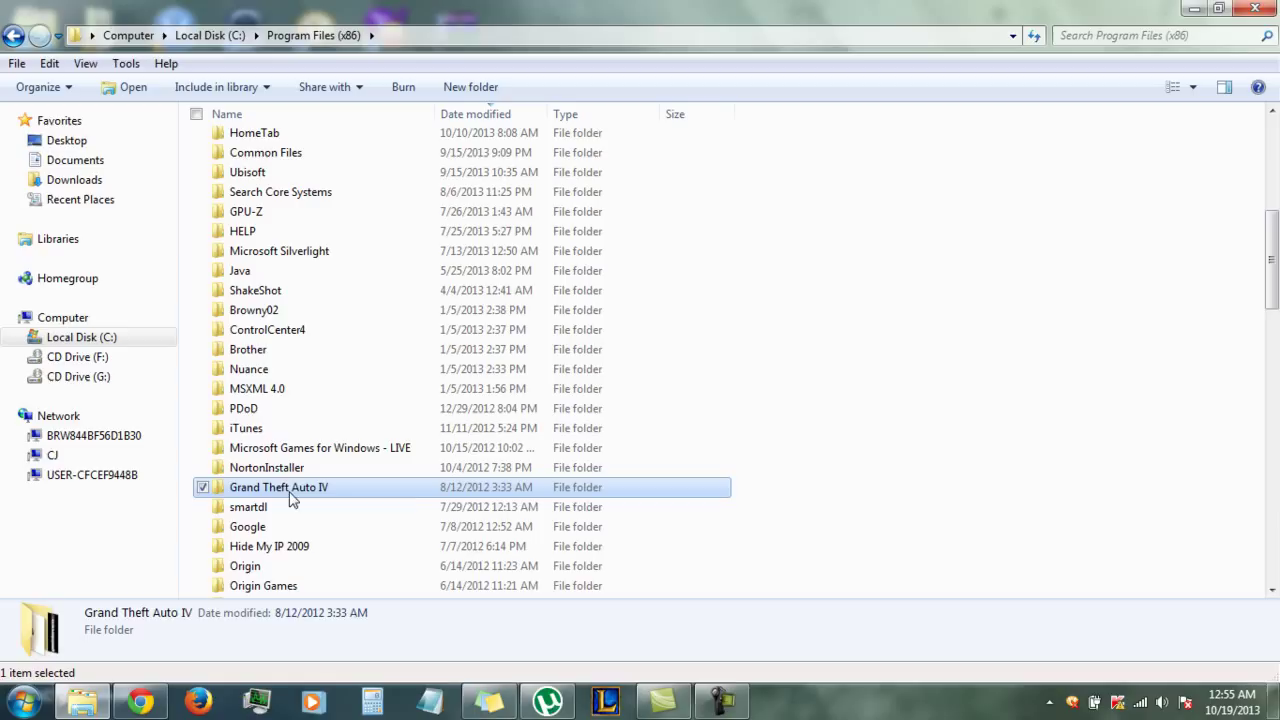
left_click(360, 508)
double_click(335, 494)
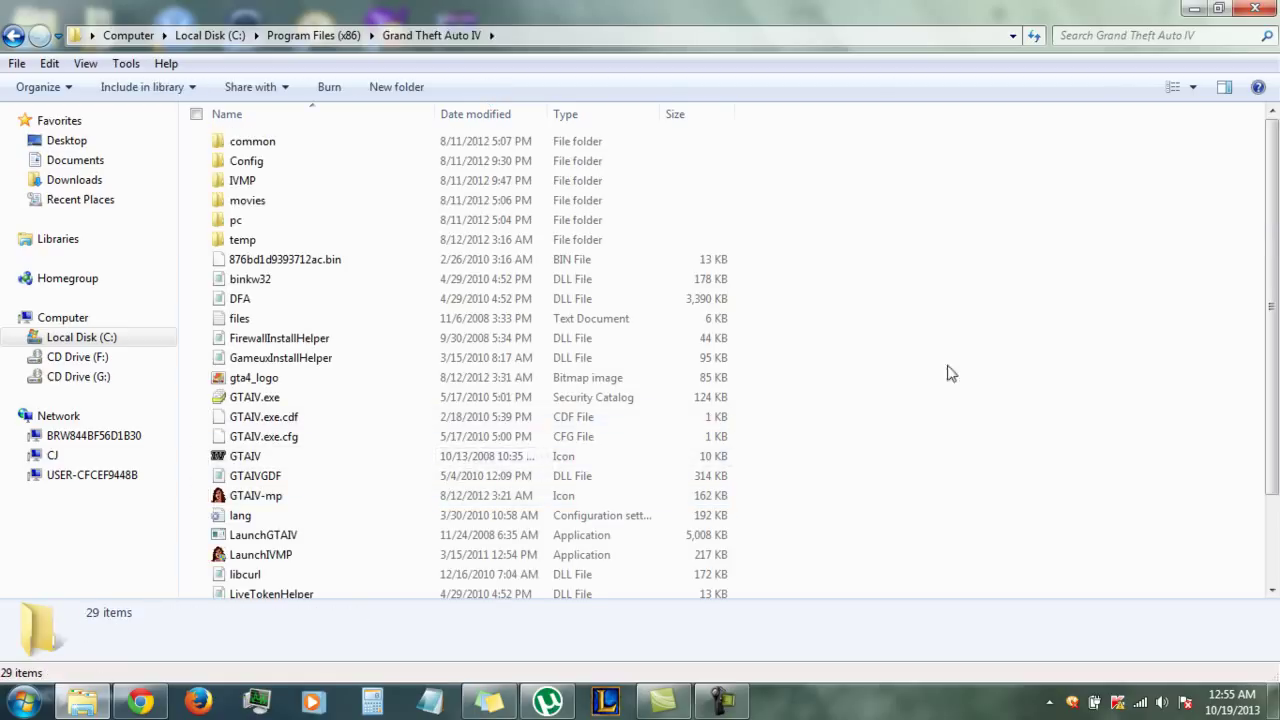
scroll(1272, 330, "down", 2)
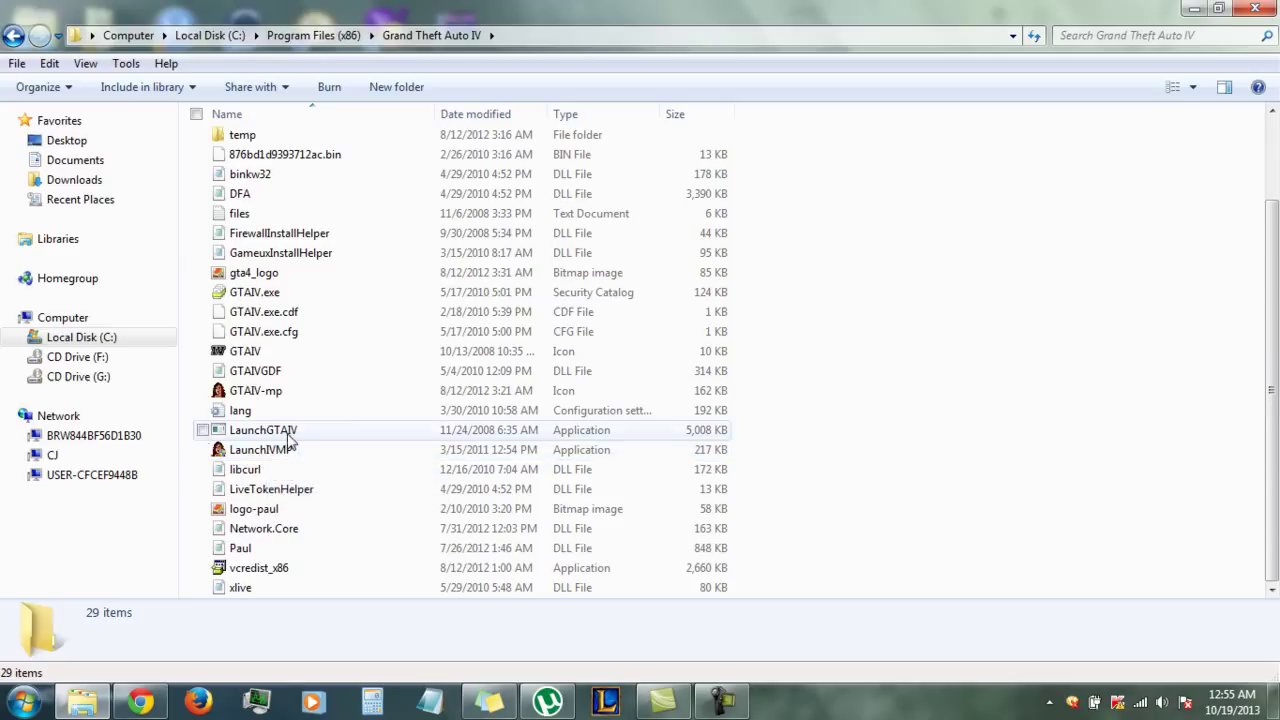
left_click(289, 441)
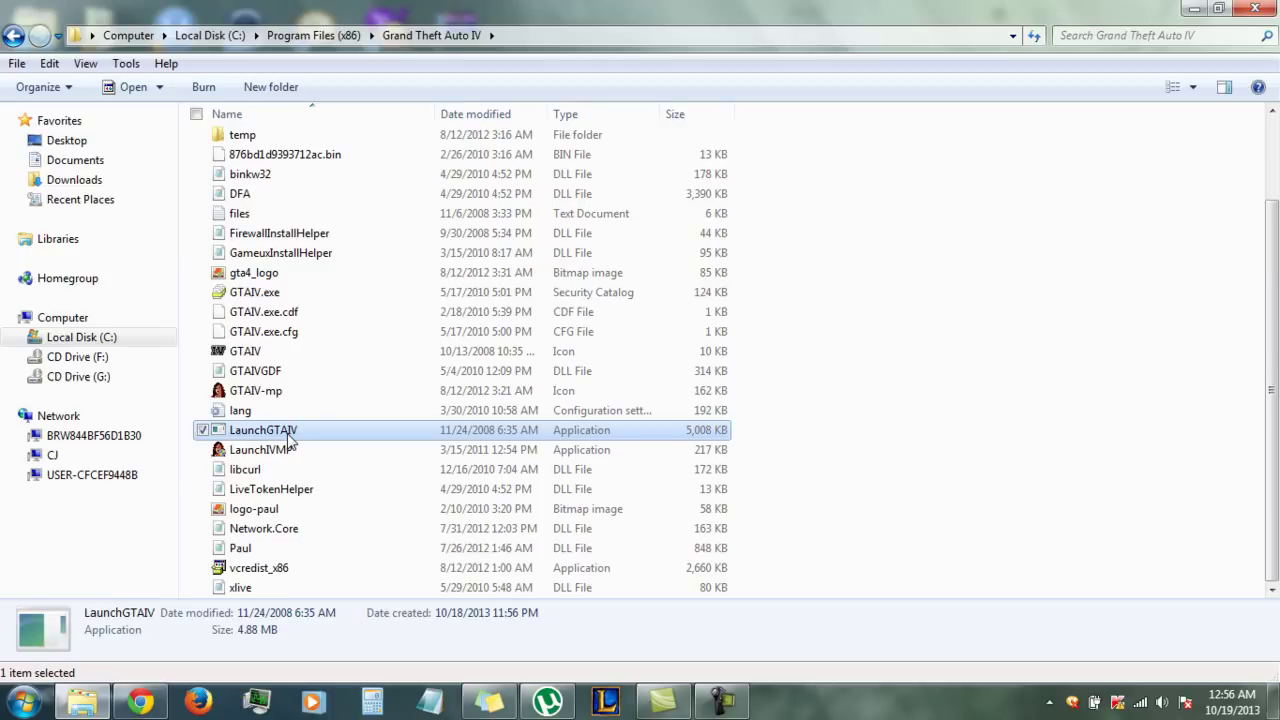
Step: Run LaunchGTAIV, view the Episodes from Liberty City options, then return to the main menu
double_click(288, 438)
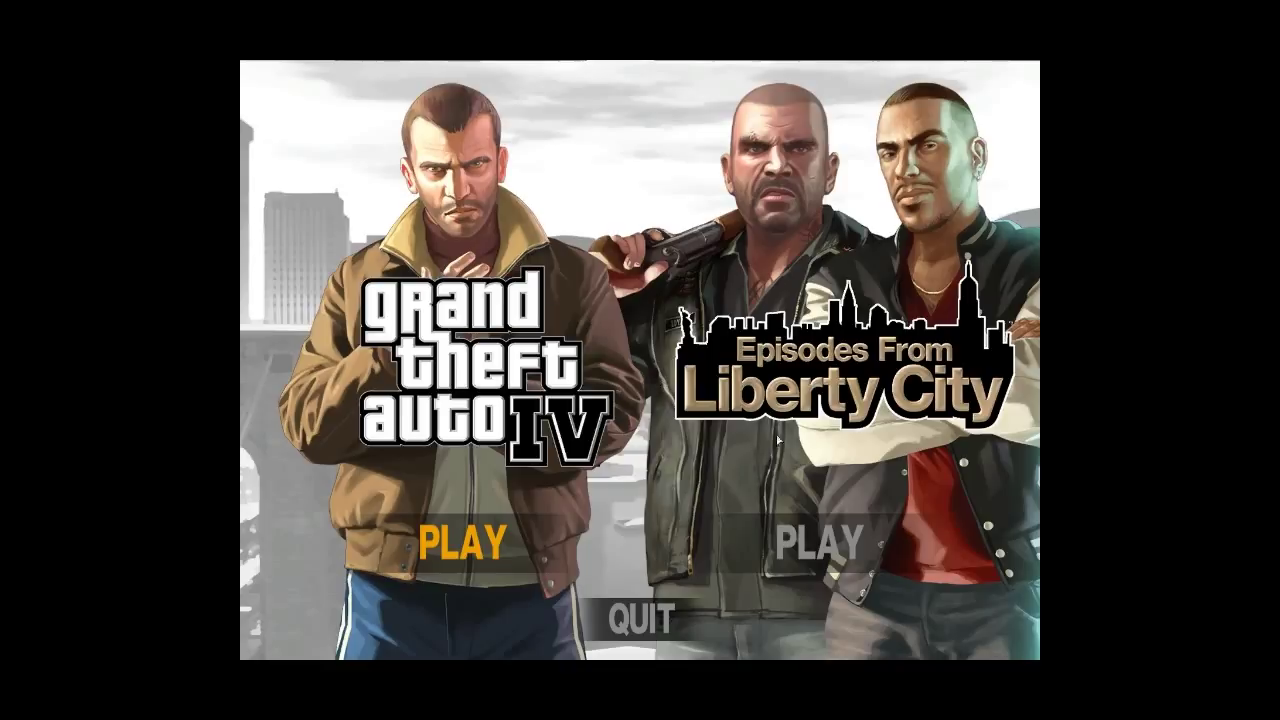
left_click(825, 541)
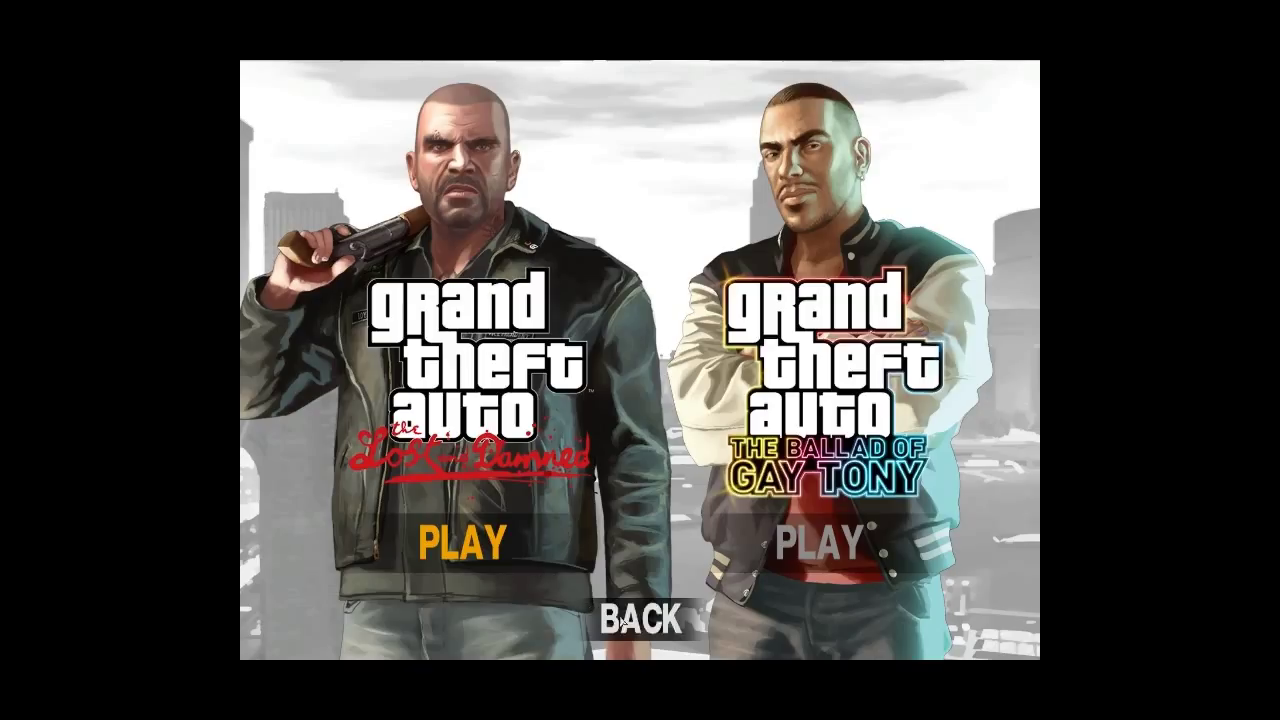
left_click(622, 622)
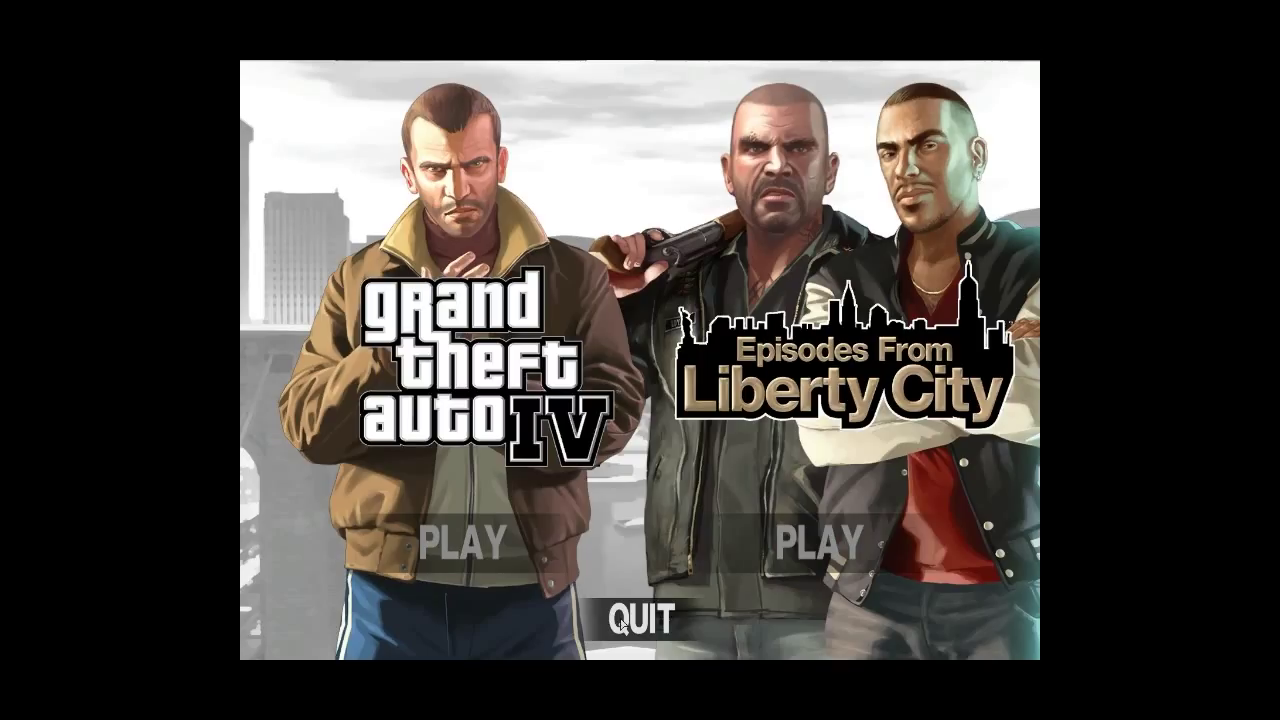